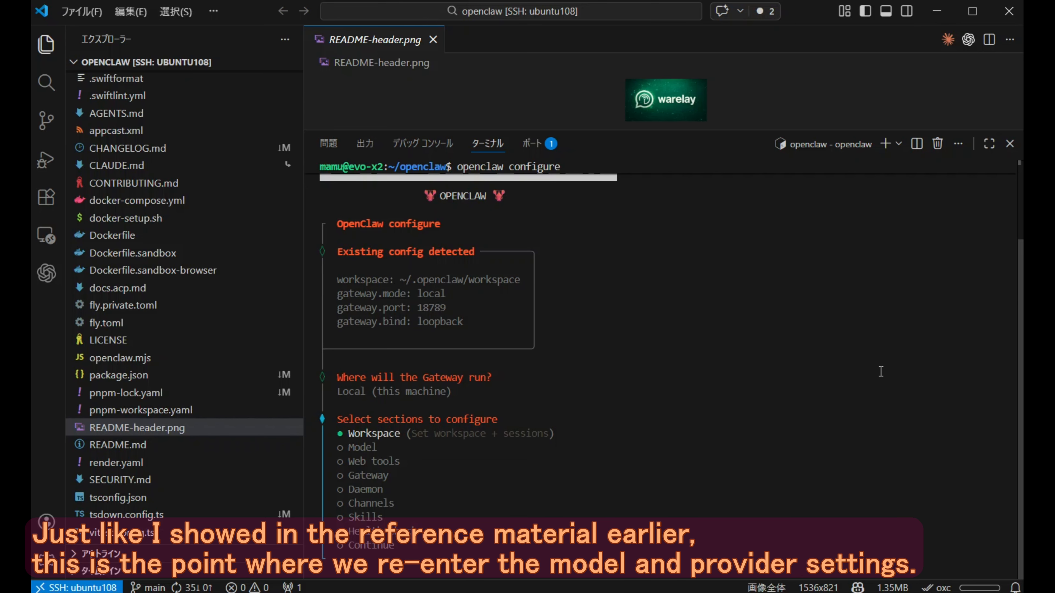
- Choose the Model section in the OpenClaw configuration and select Anthropic as the model/auth provider
{"action": "key", "text": "Down"}
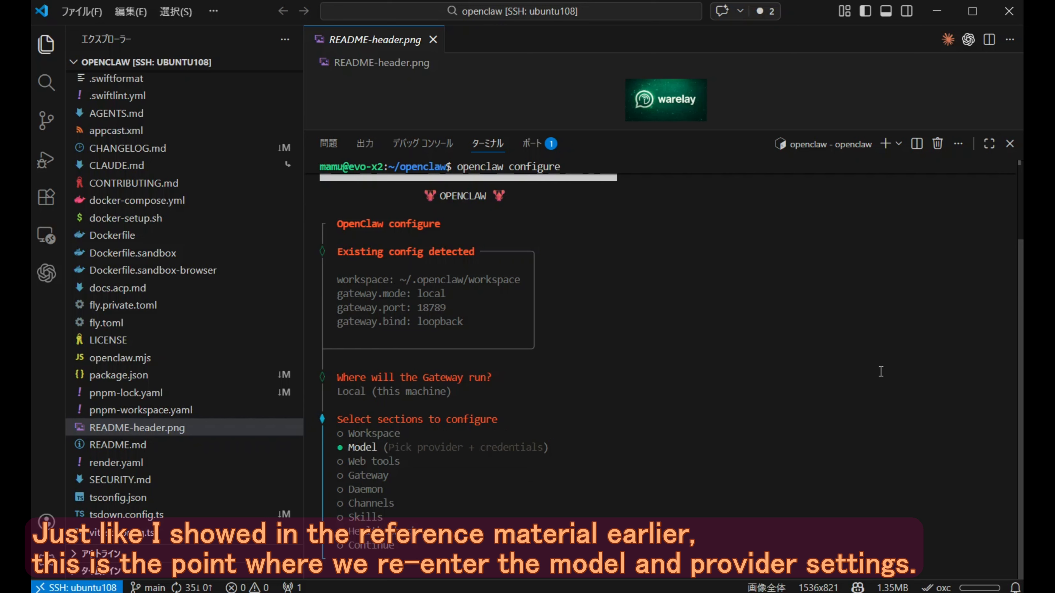
{"action": "key", "text": "Return"}
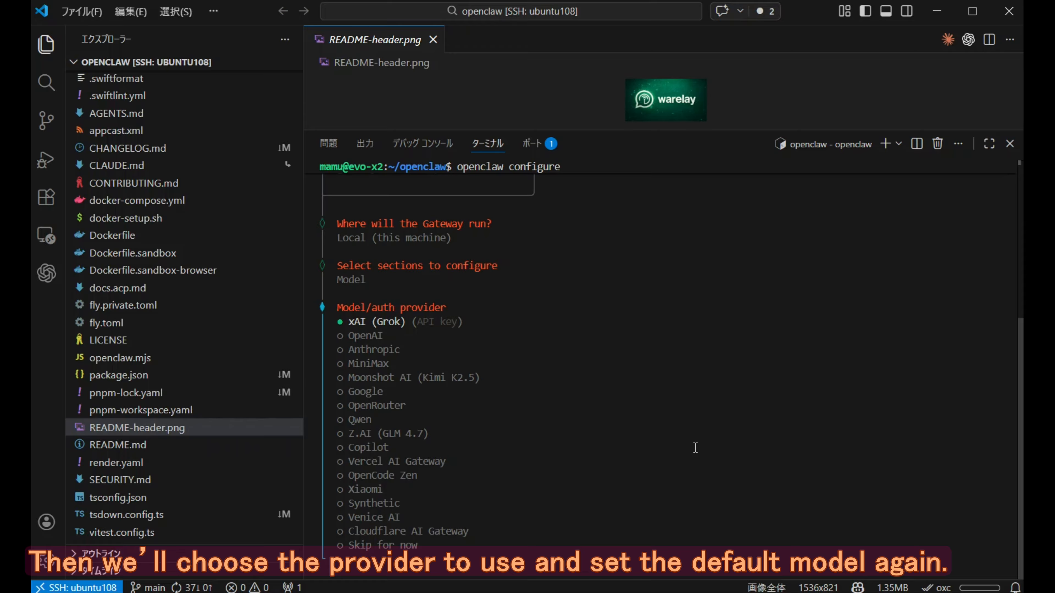
{"action": "key", "text": "Down"}
{"action": "key", "text": "Down"}
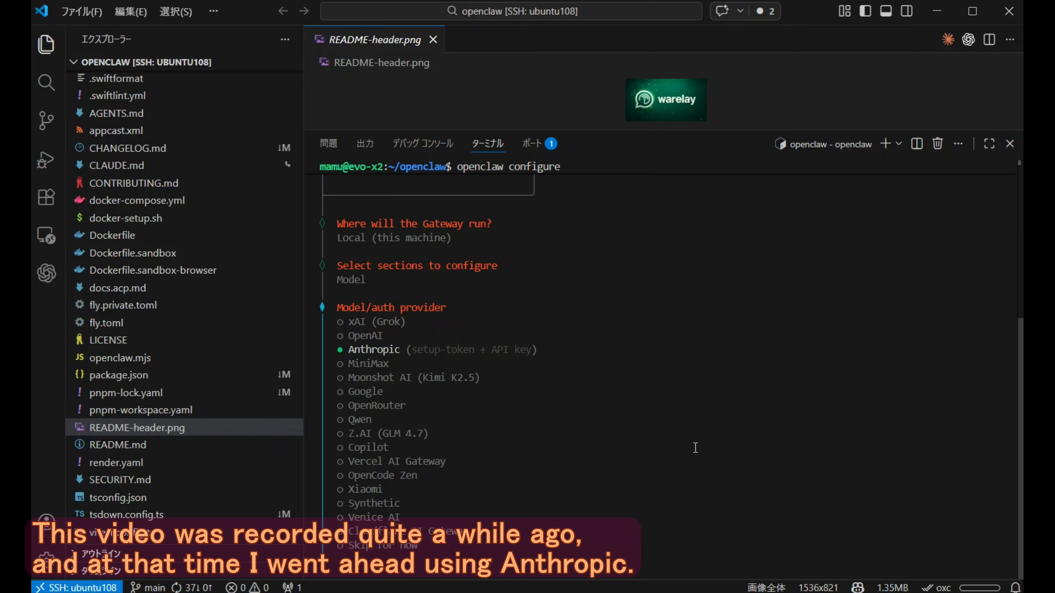
{"action": "key", "text": "Return"}
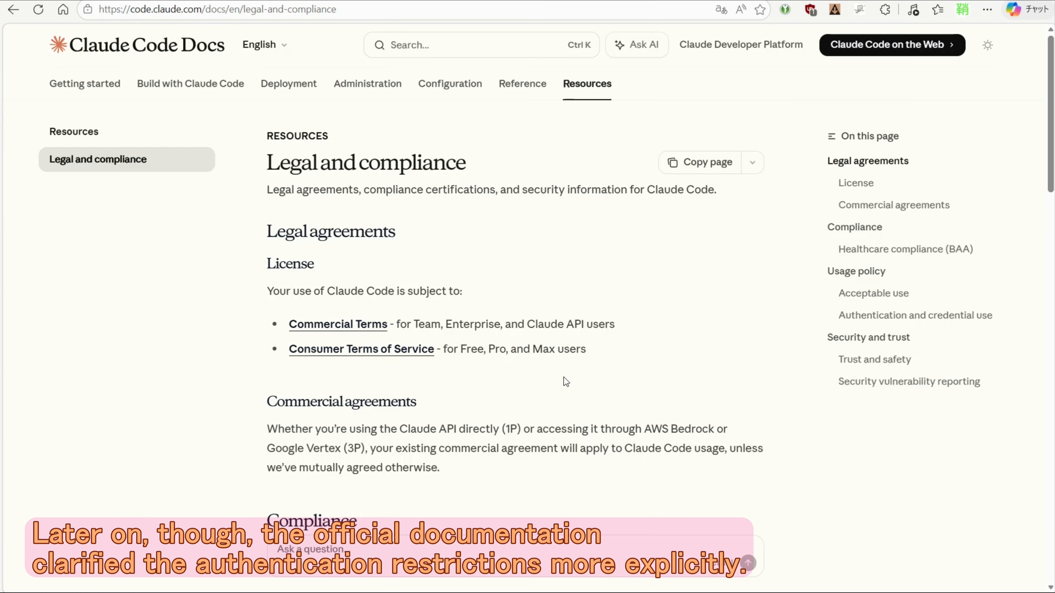
- Examine the usage policy and the authentication and credential use rules on the Claude Code Docs legal and compliance page
{"action": "scroll", "coordinate": [566, 382], "scroll_direction": "down", "scroll_amount": 15}
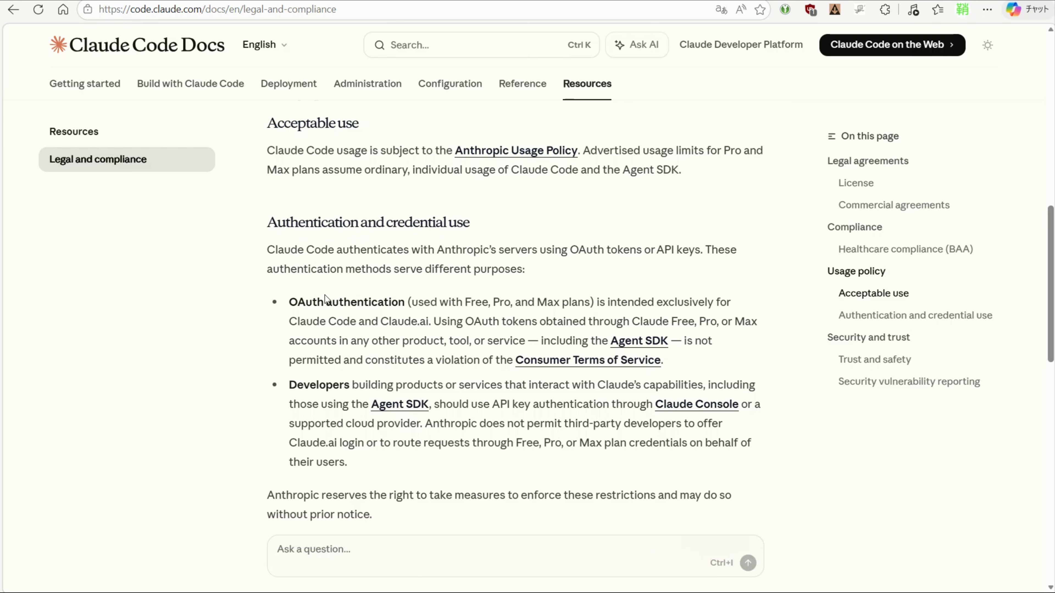
{"action": "scroll", "coordinate": [437, 301], "scroll_direction": "down", "scroll_amount": 5}
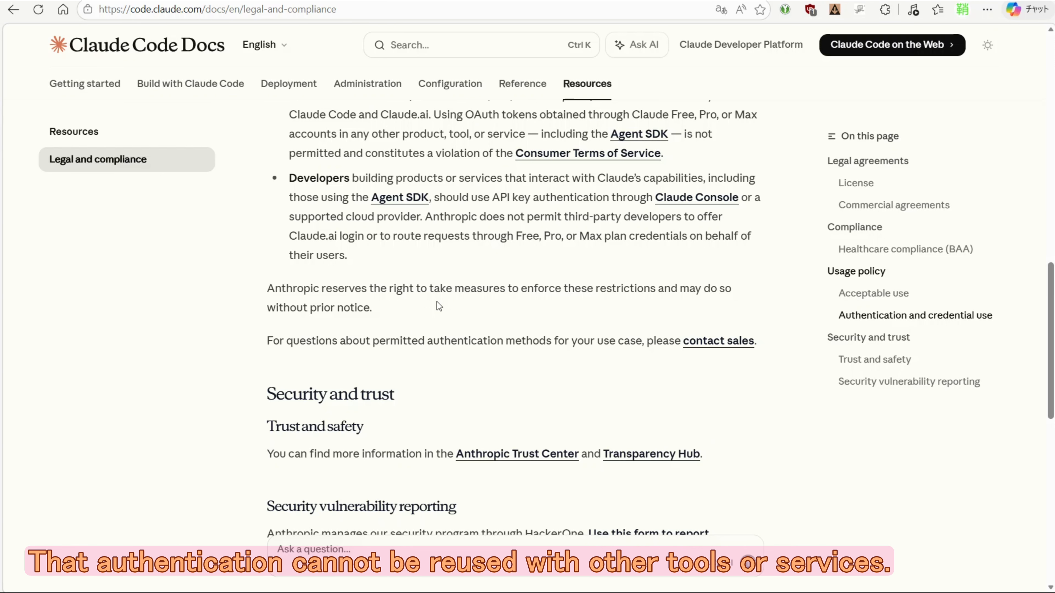
{"action": "scroll", "coordinate": [437, 302], "scroll_direction": "down", "scroll_amount": 5}
{"action": "scroll", "coordinate": [438, 299], "scroll_direction": "up", "scroll_amount": 15}
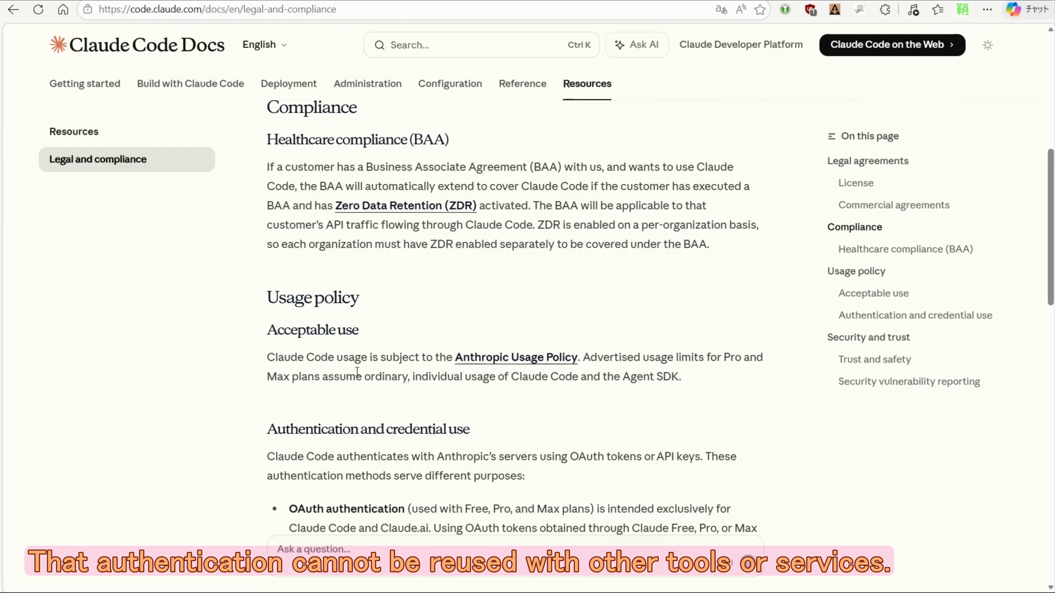
{"action": "scroll", "coordinate": [357, 377], "scroll_direction": "down", "scroll_amount": 5}
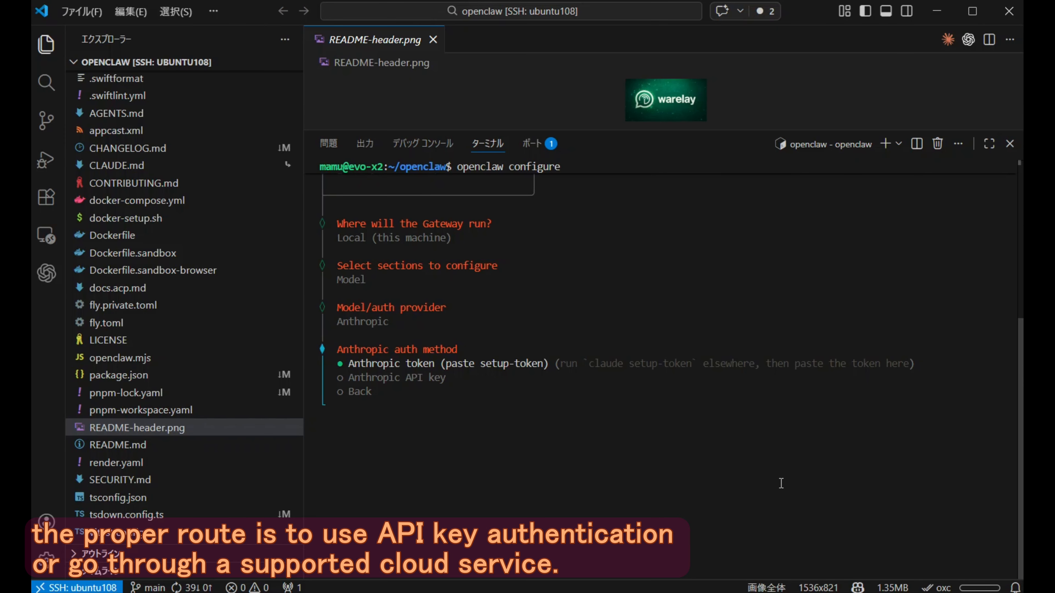
- Select Anthropic token (paste setup-token) as the Anthropic auth method
{"action": "left_click_drag", "start_coordinate": [693, 364], "coordinate": [587, 365]}
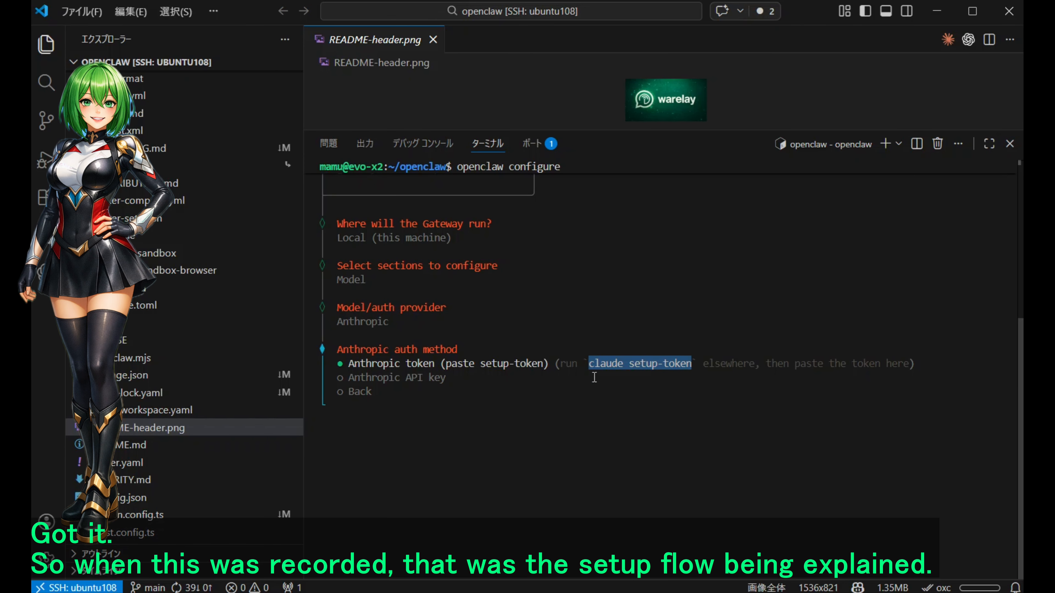
{"action": "left_click", "coordinate": [527, 420]}
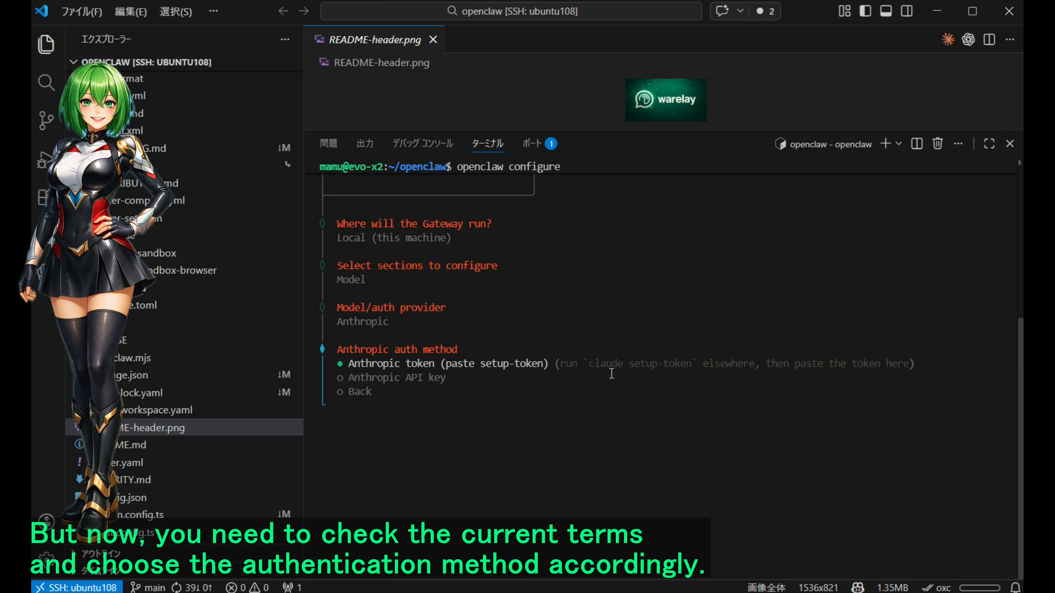
{"action": "key", "text": "Return"}
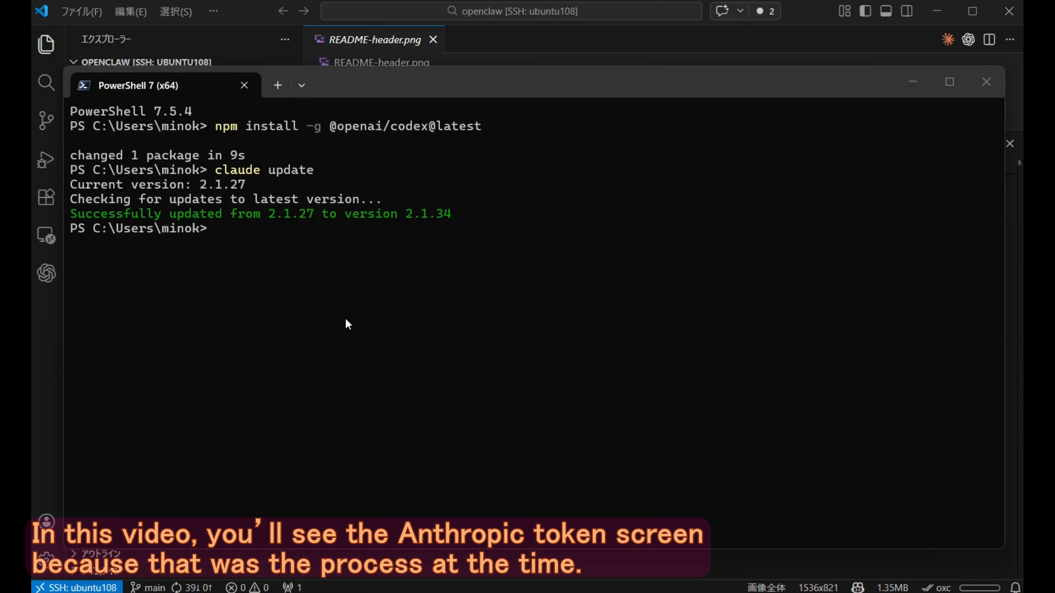
- Run claude setup-token in PowerShell and authorize Claude Code's connection to the Claude chat account in the browser
{"action": "type", "text": "claude setup-token"}
{"action": "key", "text": "Return"}
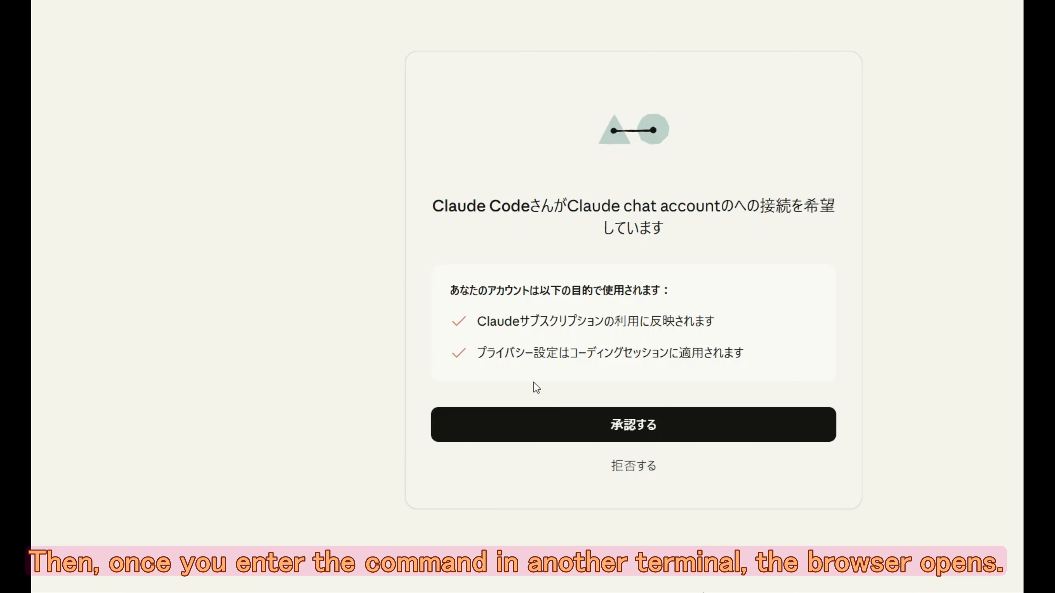
{"action": "left_click", "coordinate": [564, 423]}
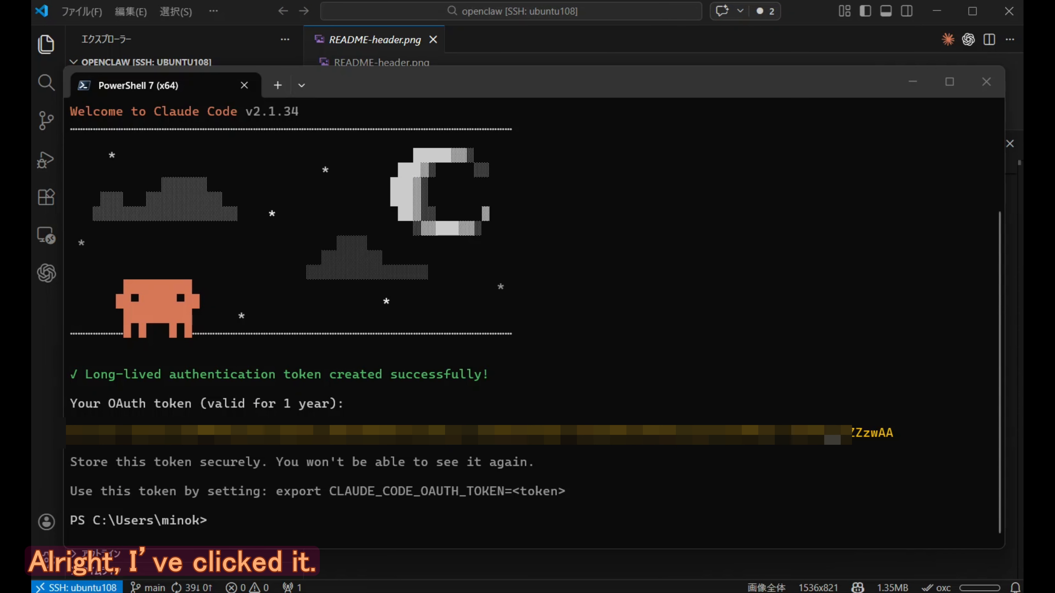
- Copy the generated OAuth token from PowerShell into the Anthropic setup-token prompt of OpenClaw configure and accept the default token name
{"action": "left_click_drag", "start_coordinate": [898, 437], "coordinate": [512, 437]}
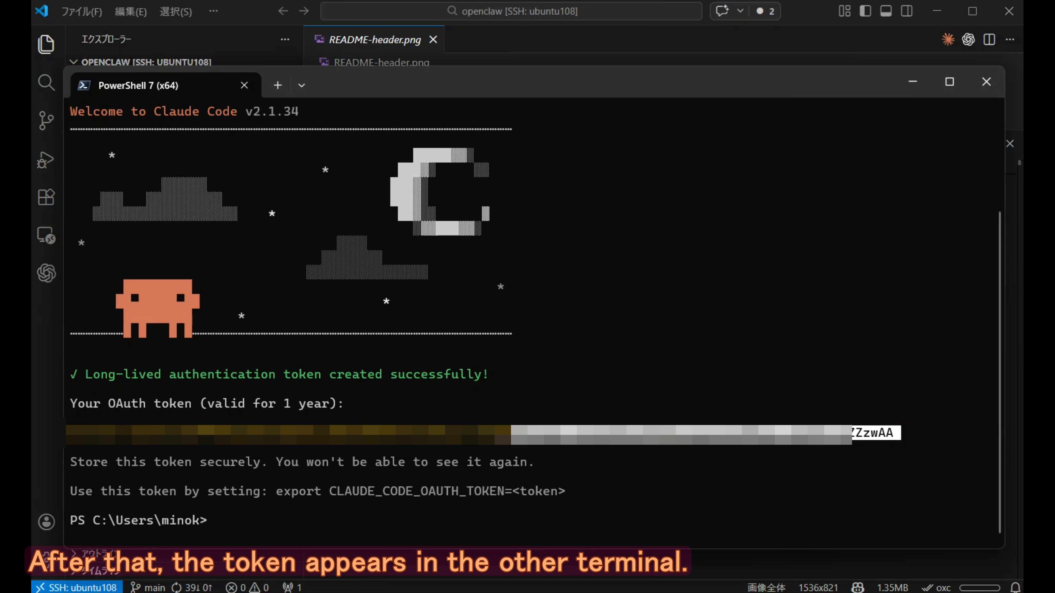
{"action": "left_click", "coordinate": [893, 432]}
{"action": "left_click_drag", "start_coordinate": [895, 436], "coordinate": [460, 436]}
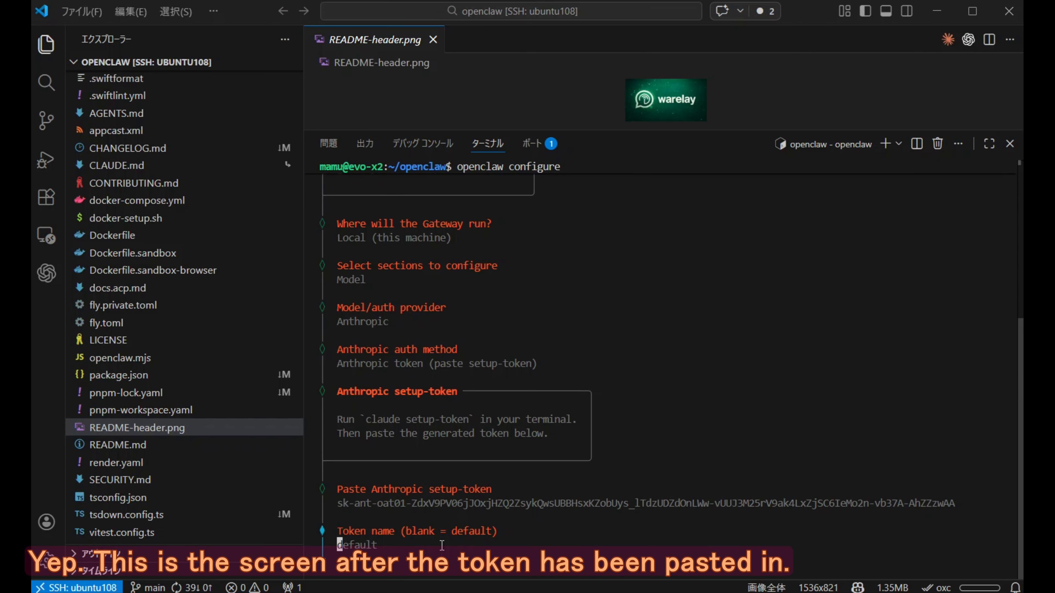
{"action": "key", "text": "Return"}
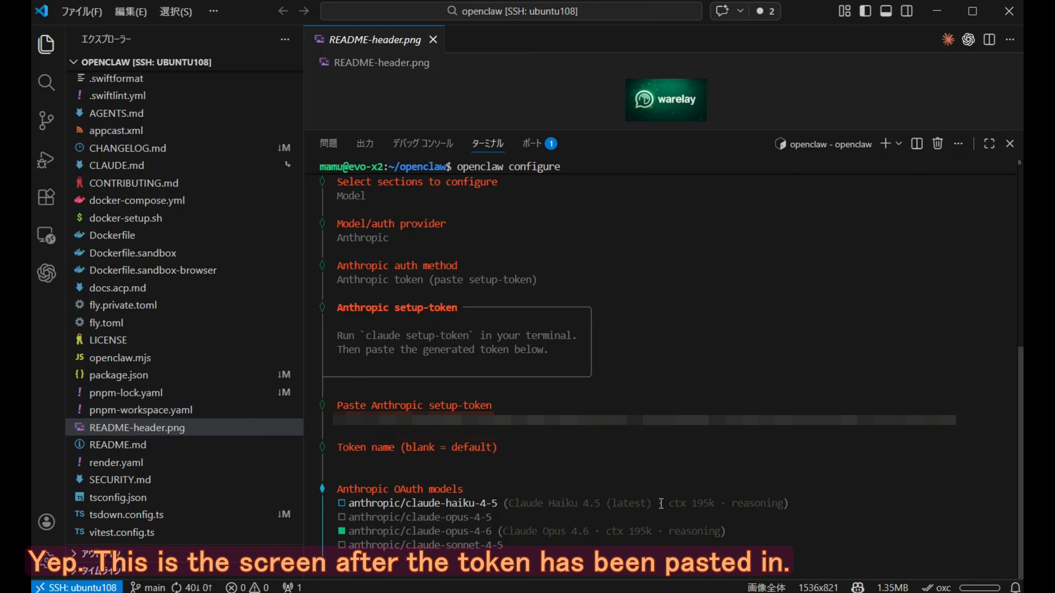
- Keep anthropic/claude-opus-4-6 as the selected Anthropic OAuth model and save the model choice
{"action": "key", "text": "Down"}
{"action": "key", "text": "Down"}
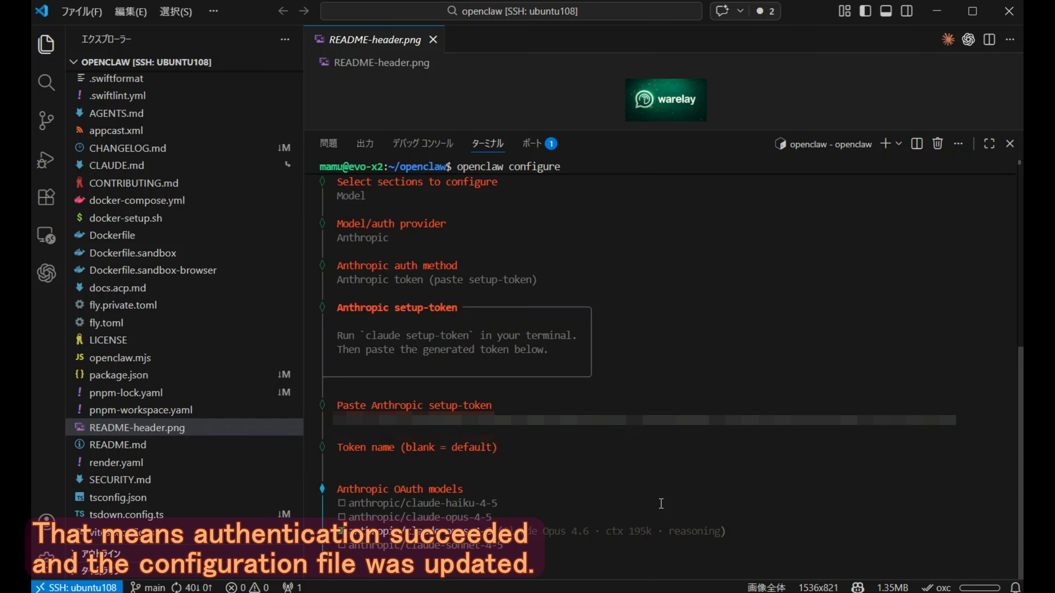
{"action": "key", "text": "space"}
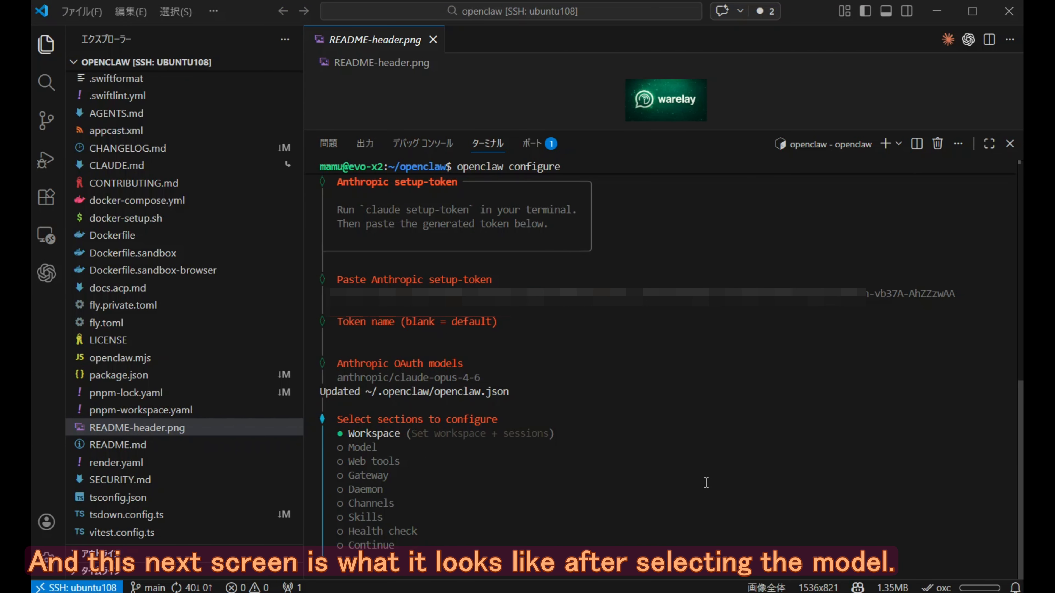
- Finish the OpenClaw configuration by choosing Continue (Done) in the section list
{"action": "key", "text": "Down"}
{"action": "key", "text": "Down"}
{"action": "key", "text": "Down"}
{"action": "key", "text": "Down"}
{"action": "key", "text": "Down"}
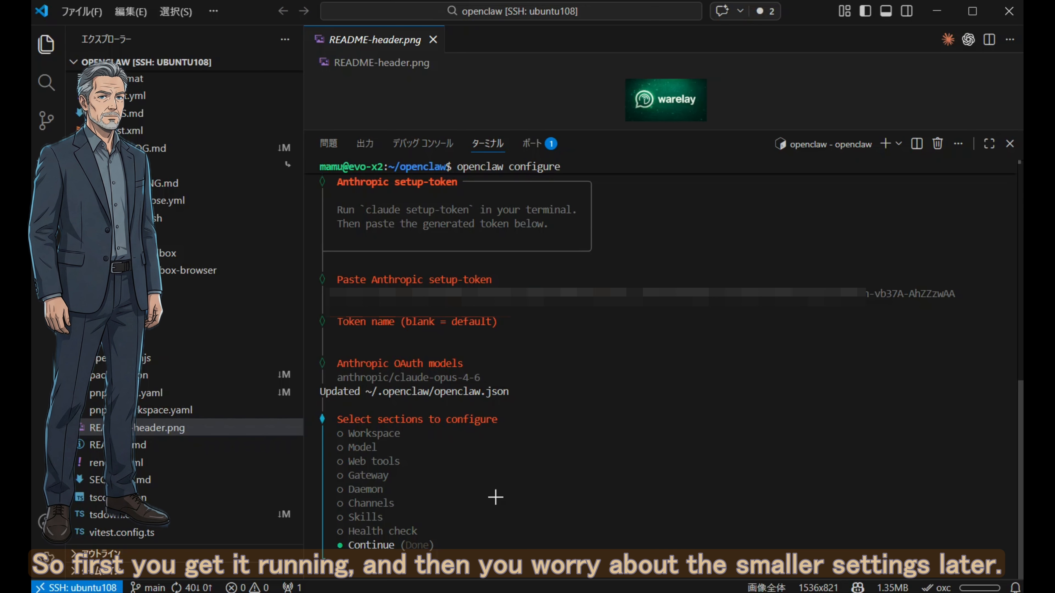
{"action": "key", "text": "Return"}
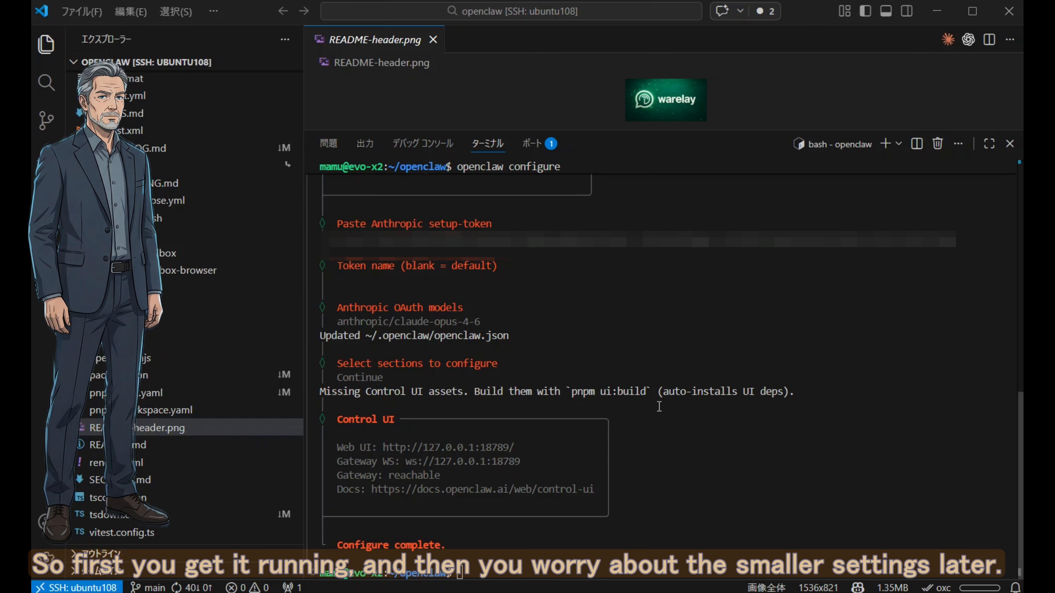
- Build the missing Control UI assets by running pnpm ui:build in the openclaw folder
{"action": "left_click_drag", "start_coordinate": [647, 392], "coordinate": [574, 398]}
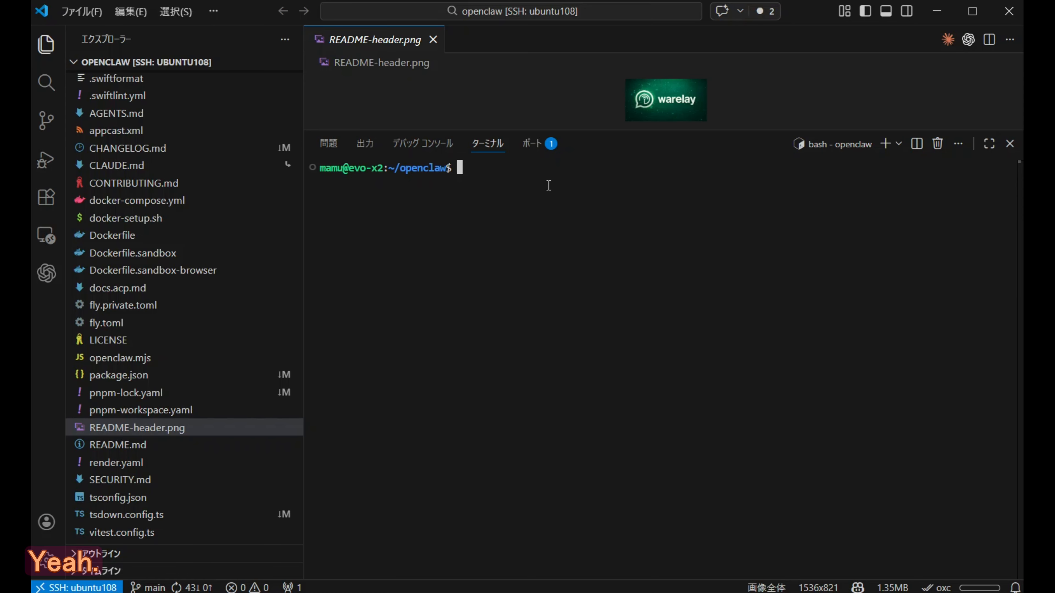
{"action": "type", "text": "pnpm"}
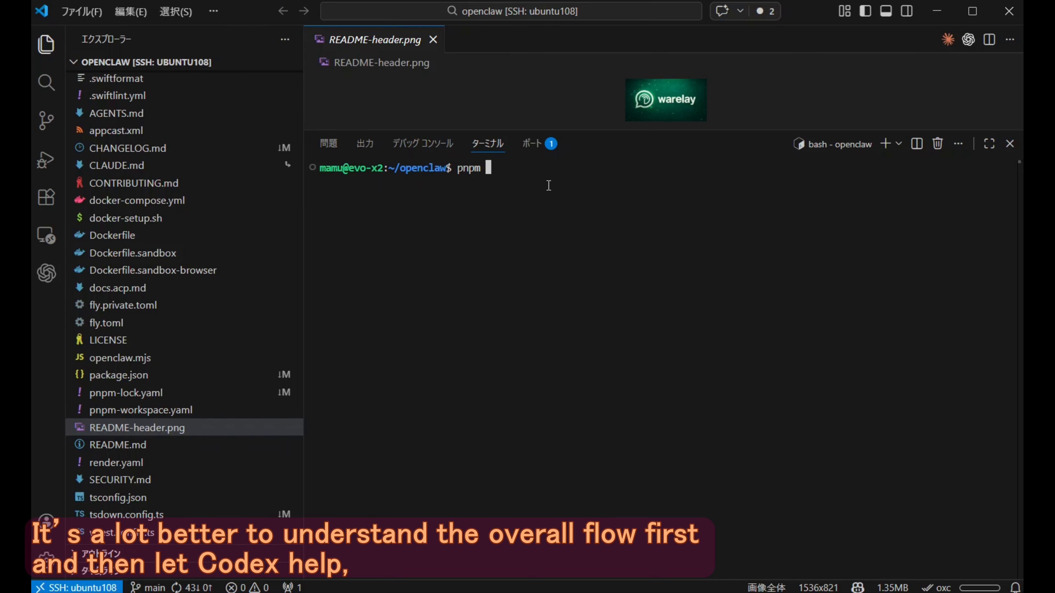
{"action": "type", "text": " ui:build"}
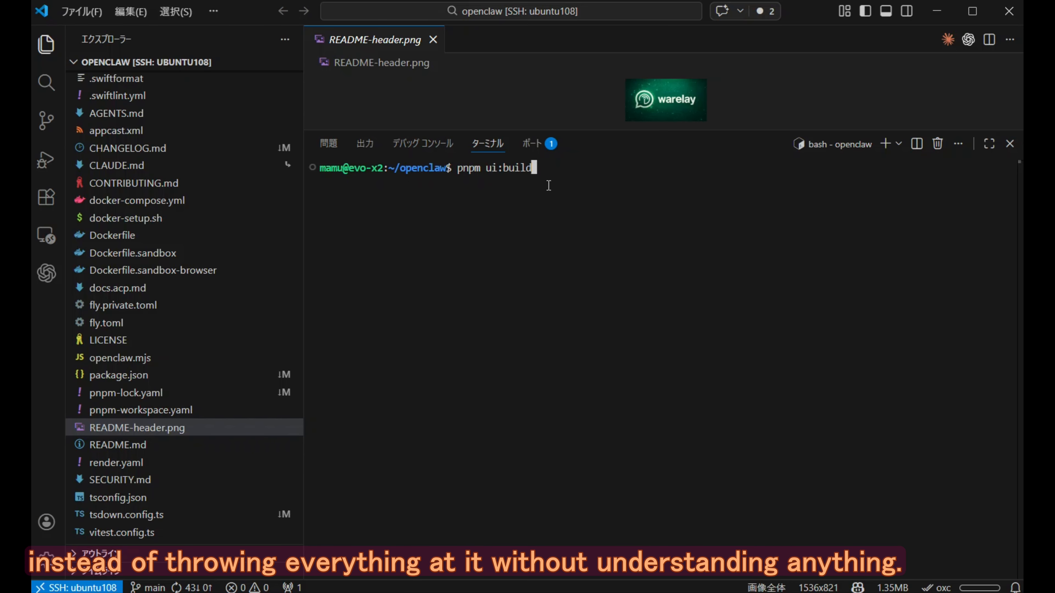
{"action": "key", "text": "Return"}
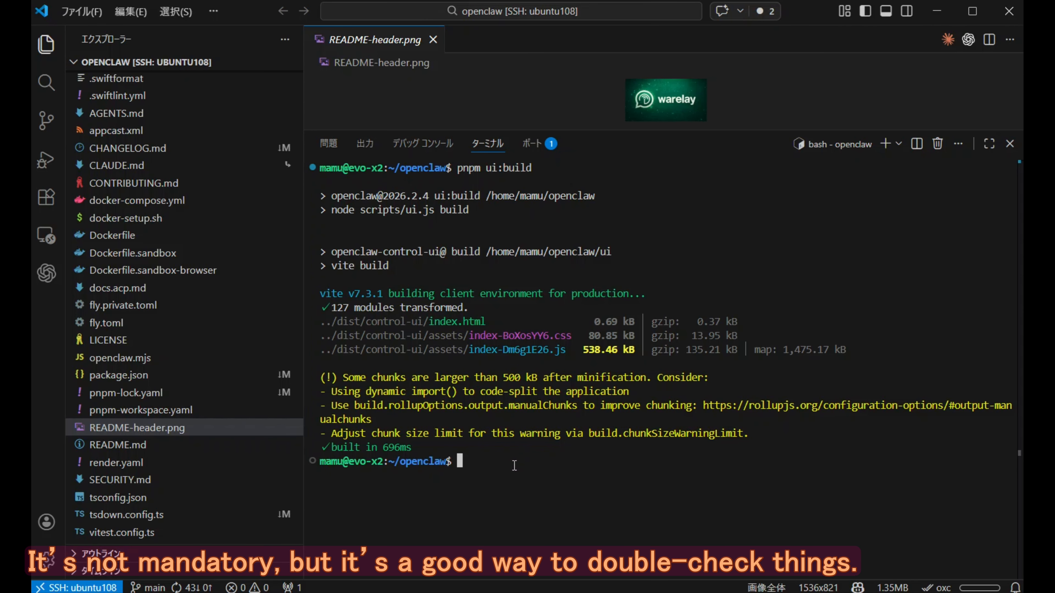
- Restart the gateway with systemctl --user restart openclaw-gateway and review the latest entries in the gateway dashboard's logs
{"action": "type", "text": "systemctl --user restart openclaw-gateway"}
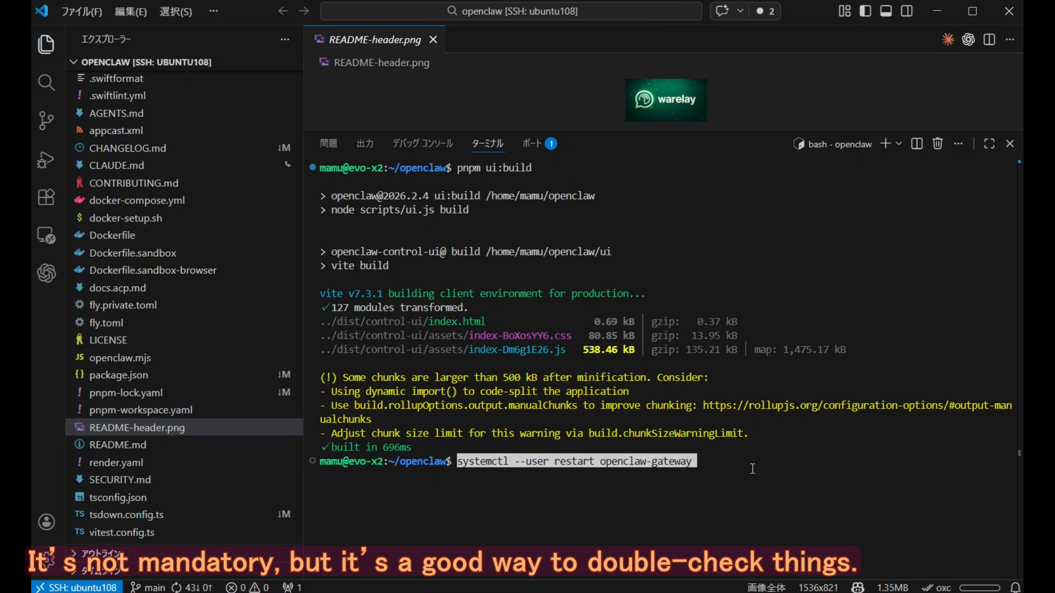
{"action": "key", "text": "Return"}
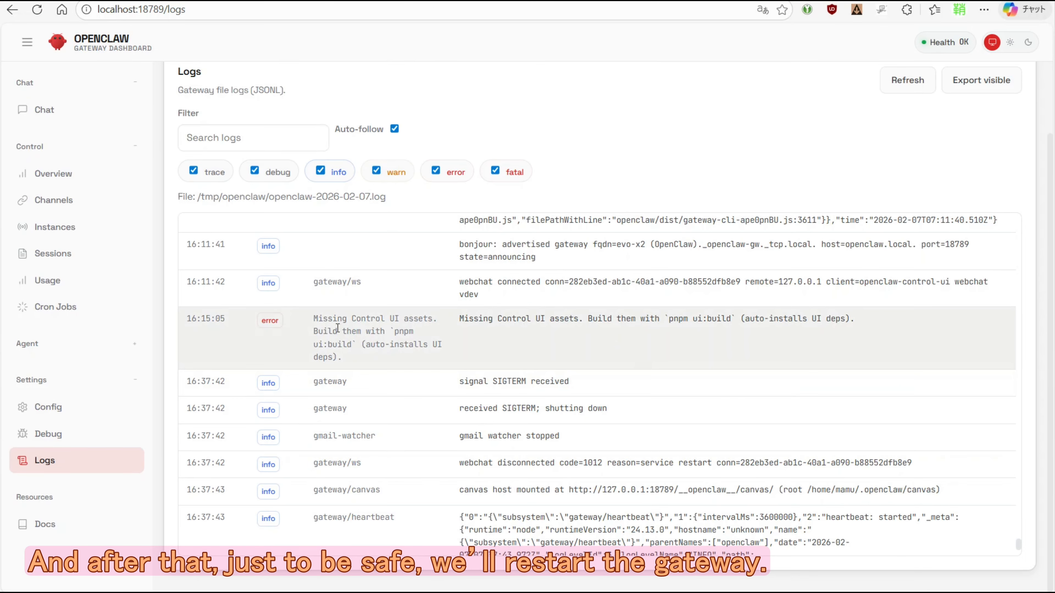
{"action": "left_click_drag", "start_coordinate": [314, 319], "coordinate": [401, 370]}
{"action": "scroll", "coordinate": [337, 413], "scroll_direction": "down", "scroll_amount": 10}
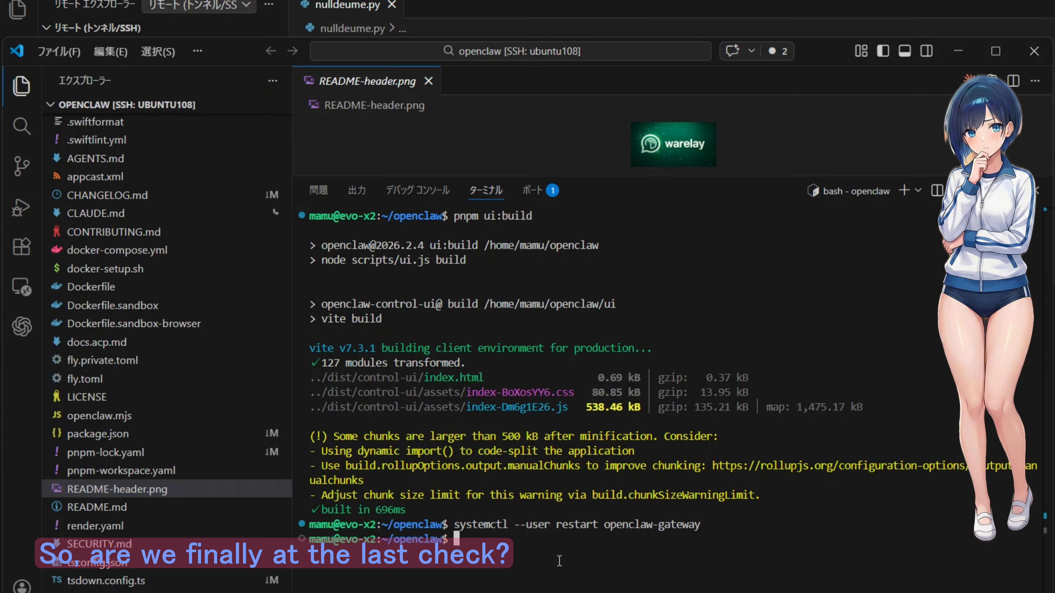
- Launch openclaw tui in a cleared terminal and send the message 今使っているモデル名を教えて
{"action": "type", "text": "clear"}
{"action": "key", "text": "Return"}
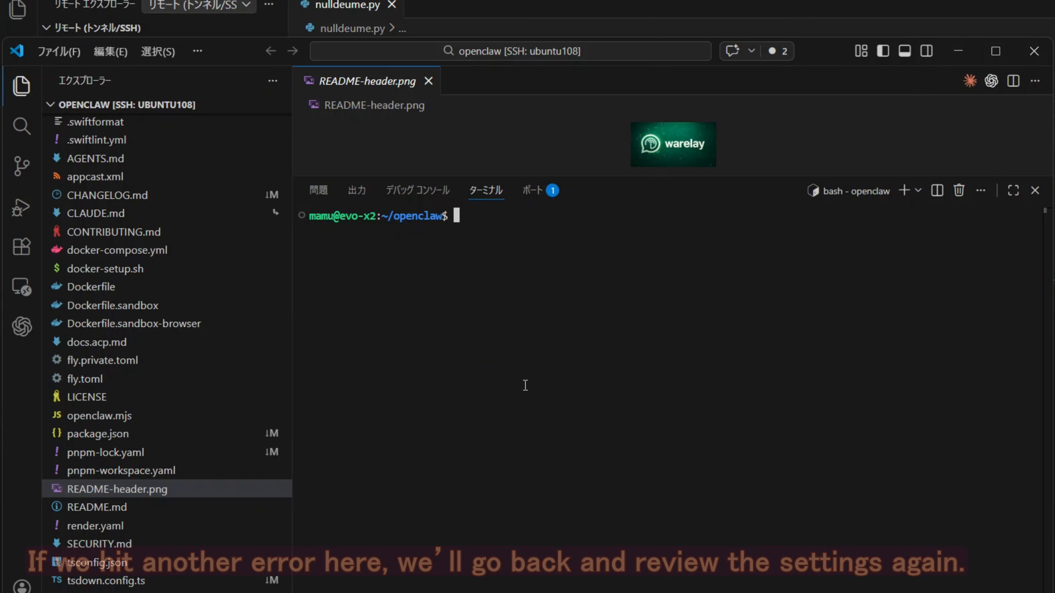
{"action": "type", "text": "openclaw tui"}
{"action": "key", "text": "Return"}
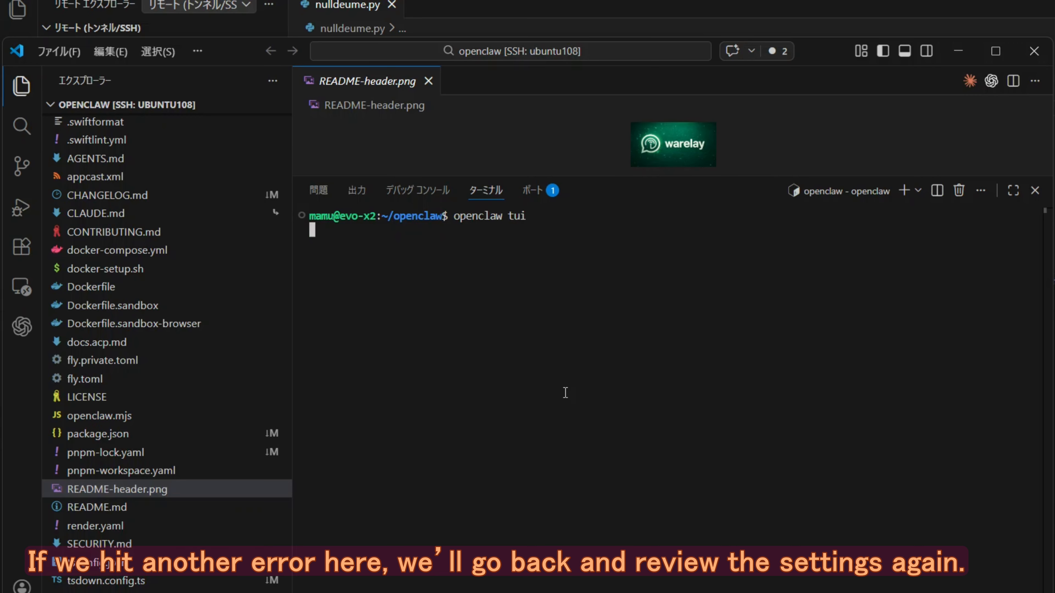
{"action": "type", "text": "今使っているモデル名を教えて"}
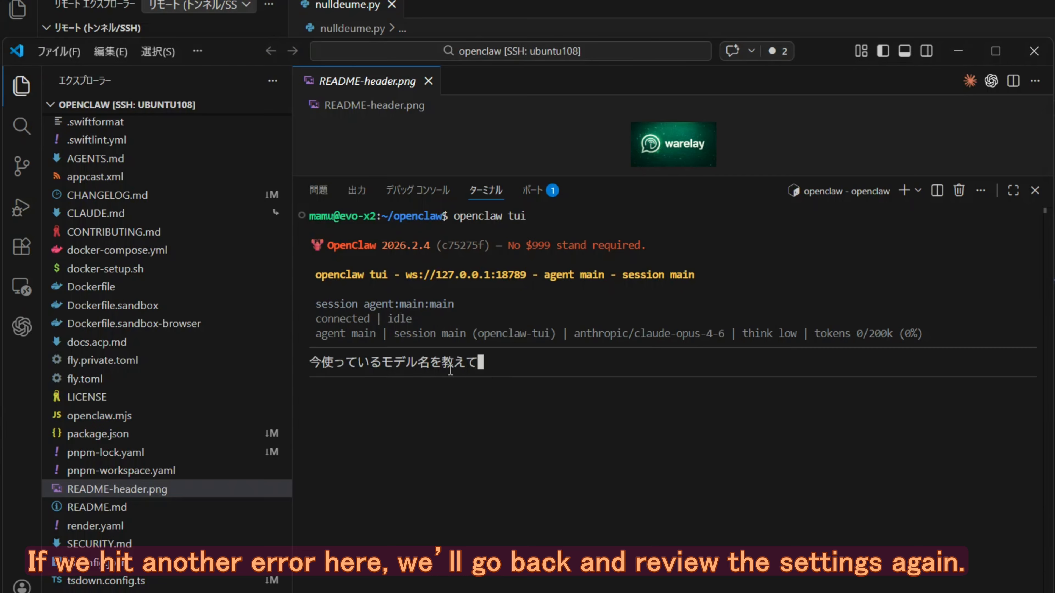
{"action": "key", "text": "Return"}
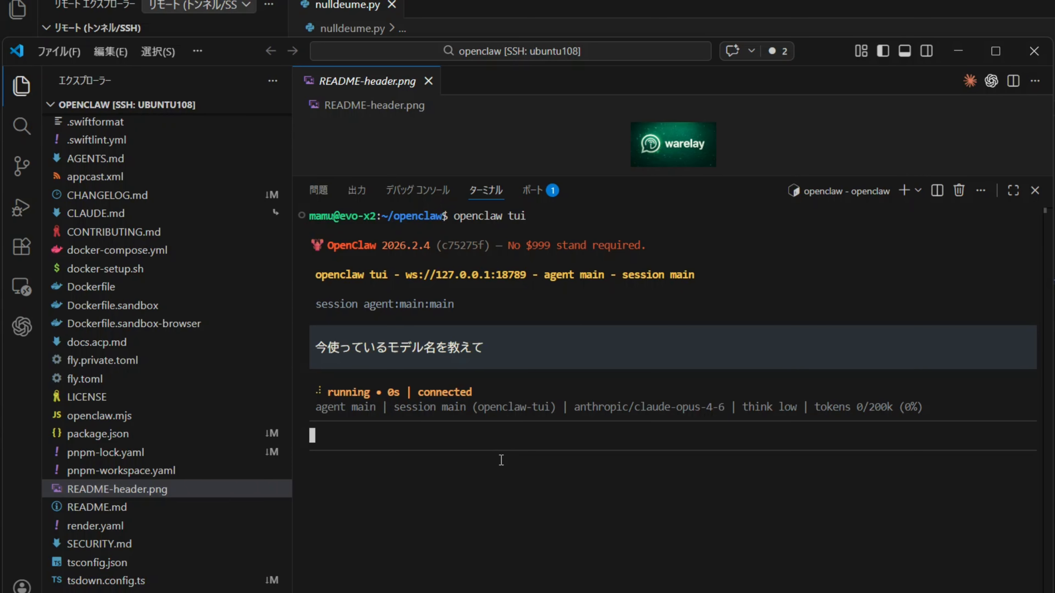